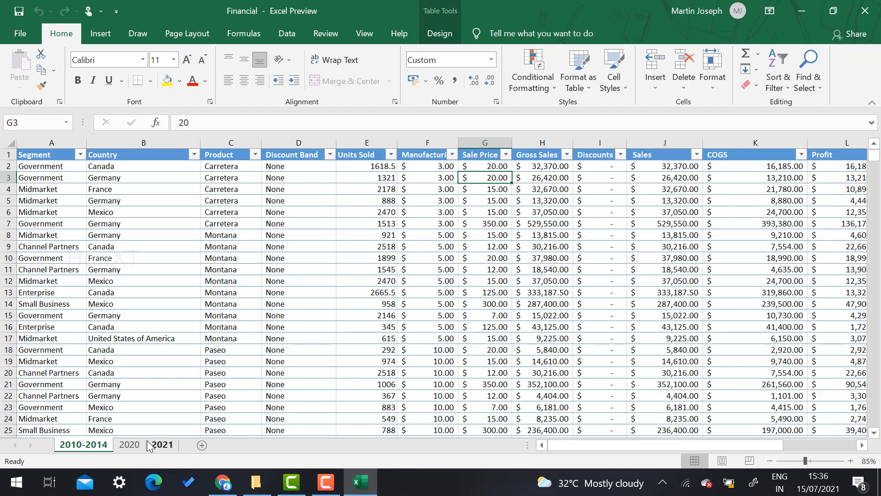
Browse the 2020 and 2021 sheets, then check cells D5 and F4 on 2010-2014
click(135, 442)
click(167, 444)
click(133, 445)
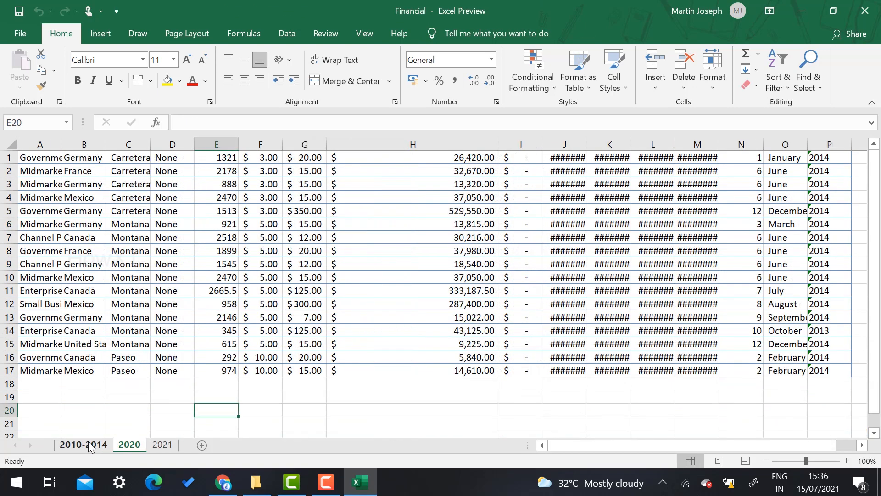
click(84, 444)
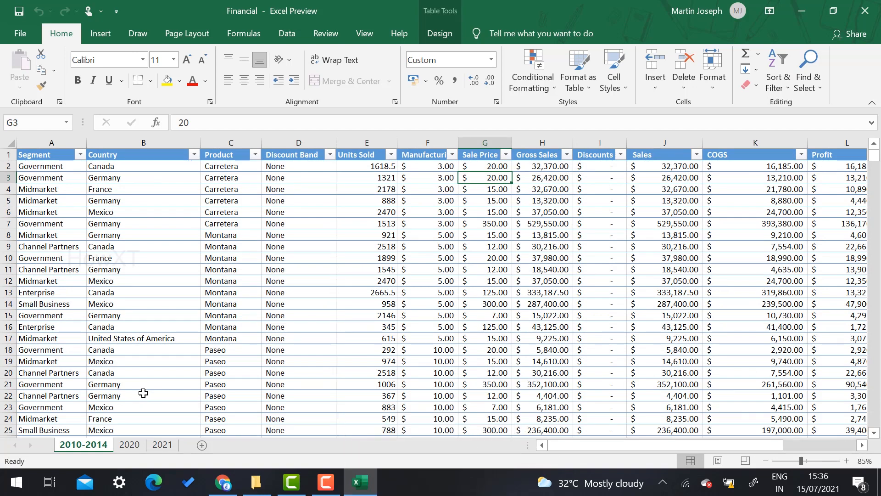
click(274, 201)
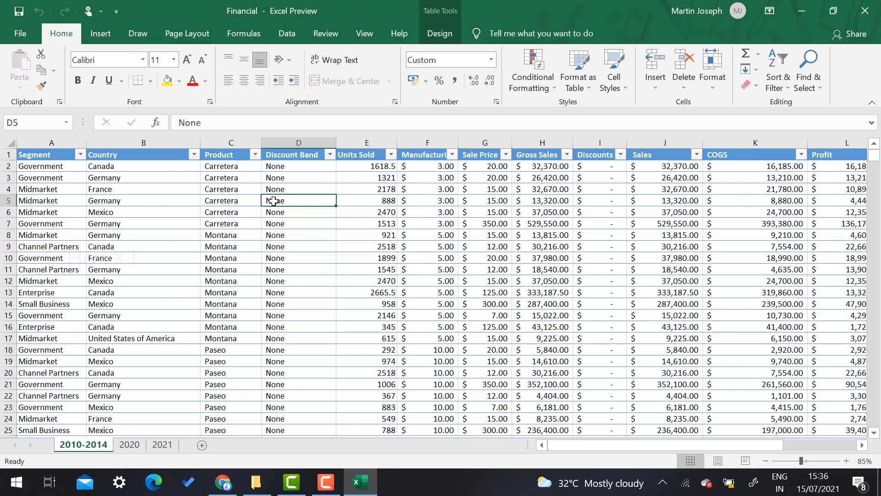
click(427, 191)
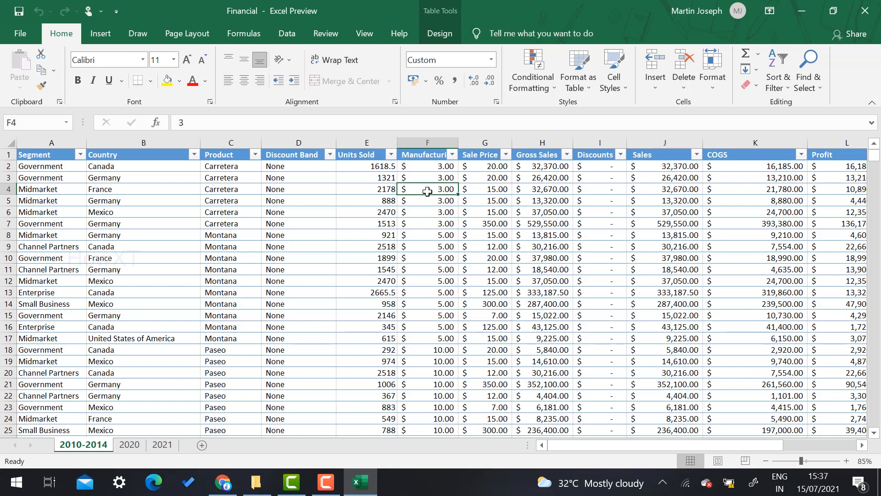
Revisit the 2020 and 2021 sheets, then open Protect Sheet for the 2010-2014 sheet
click(127, 444)
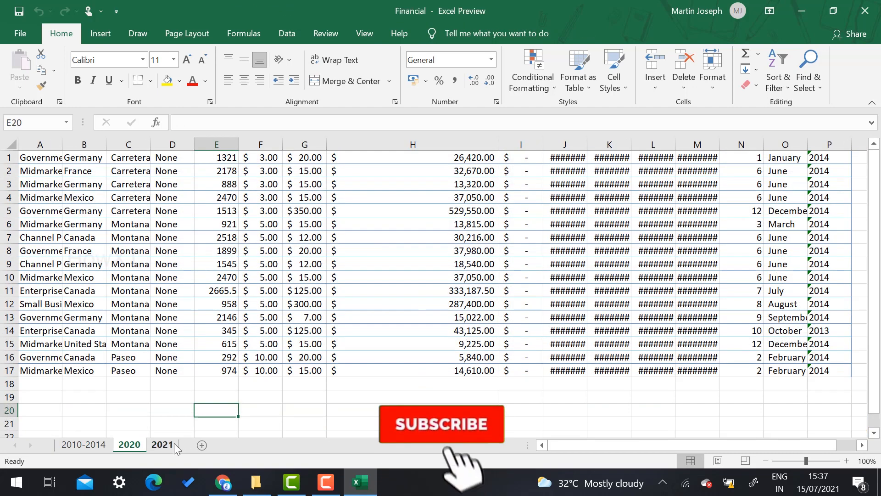
click(163, 444)
click(128, 444)
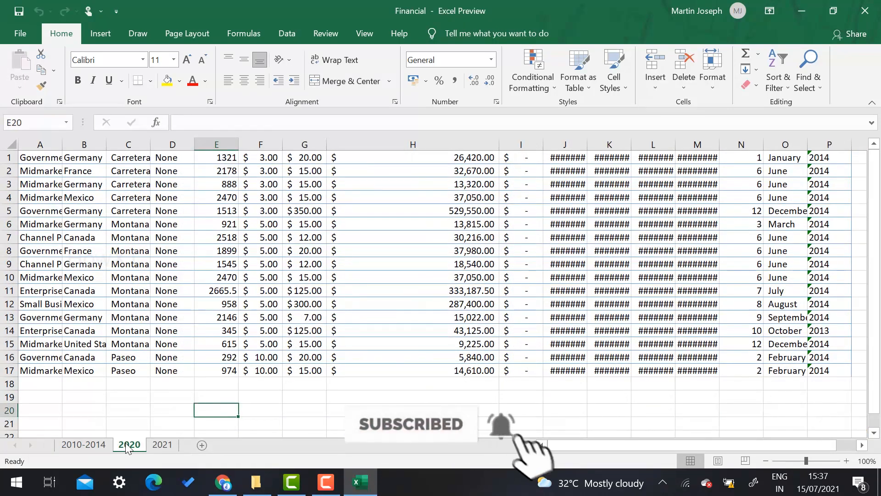
click(85, 444)
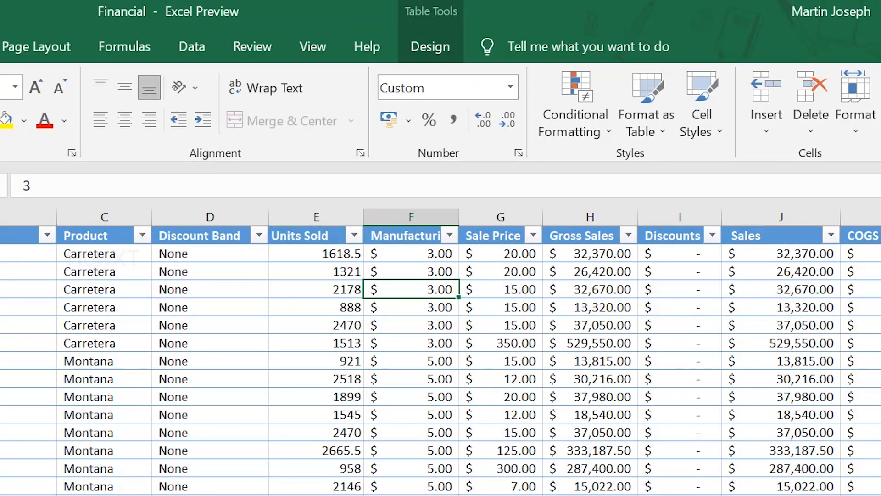
click(242, 55)
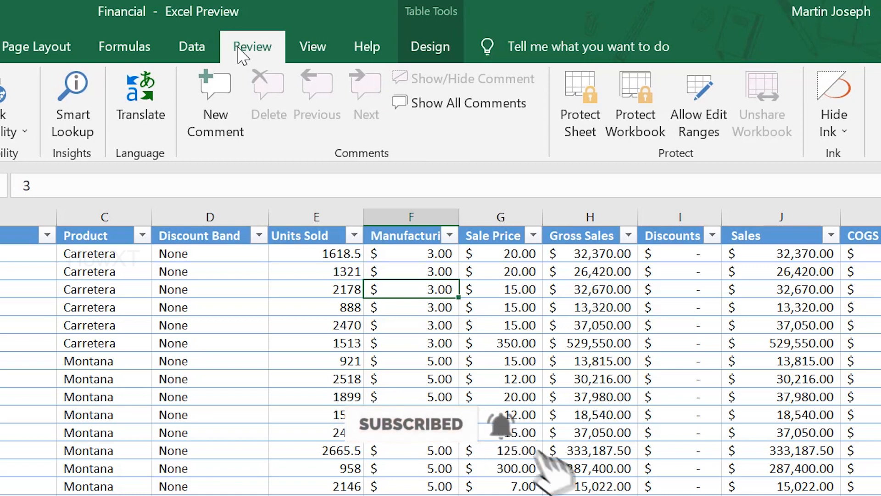
click(570, 103)
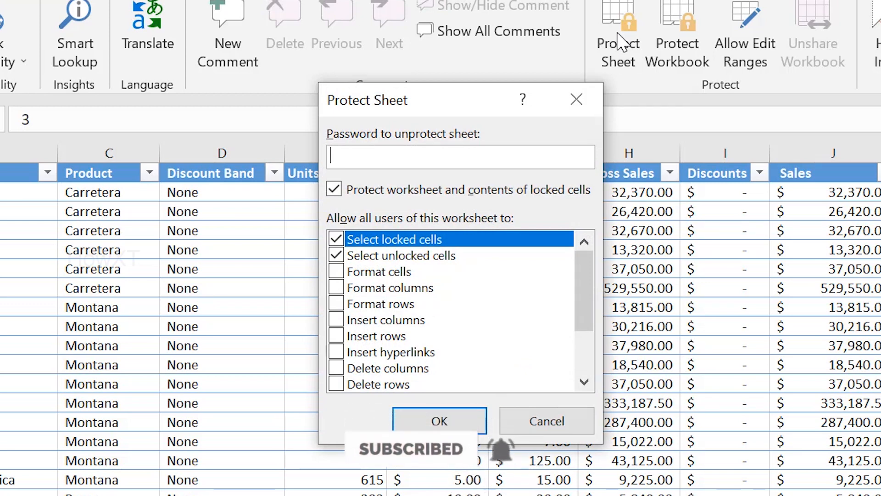
Enter a four-character sheet password and allow formatting cells, columns, rows and inserting columns, hyperlinks, rows
text(1234)
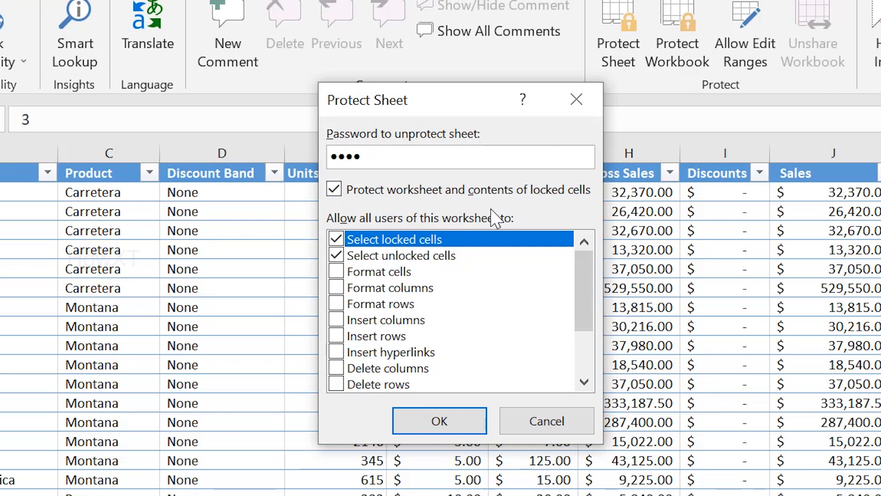
click(336, 271)
click(336, 287)
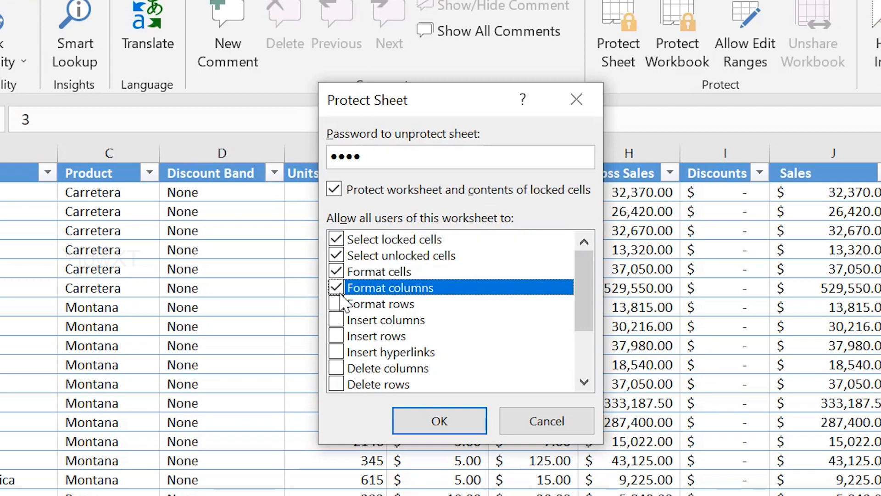
click(336, 303)
click(336, 320)
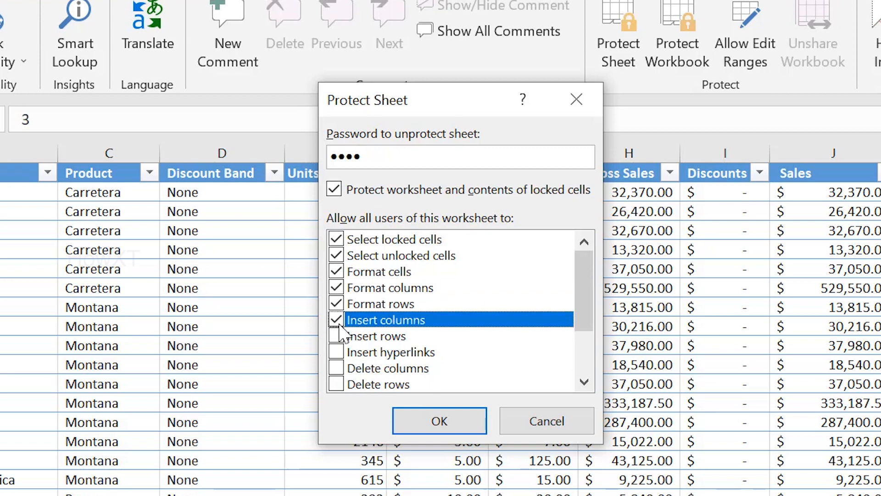
click(336, 352)
click(337, 336)
Also allow deleting columns and rows, sort, AutoFilter, PivotTable, edit objects and scenarios, then apply
scroll(340, 337, down, 1)
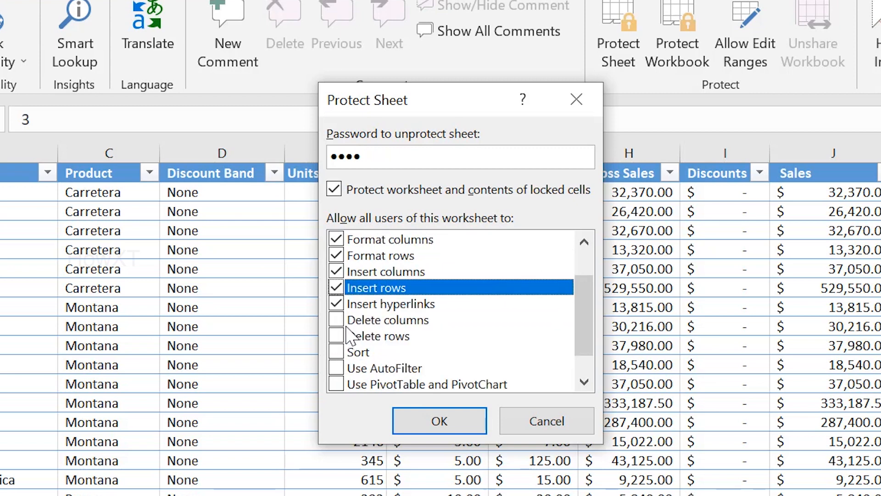
click(344, 325)
click(338, 324)
click(336, 339)
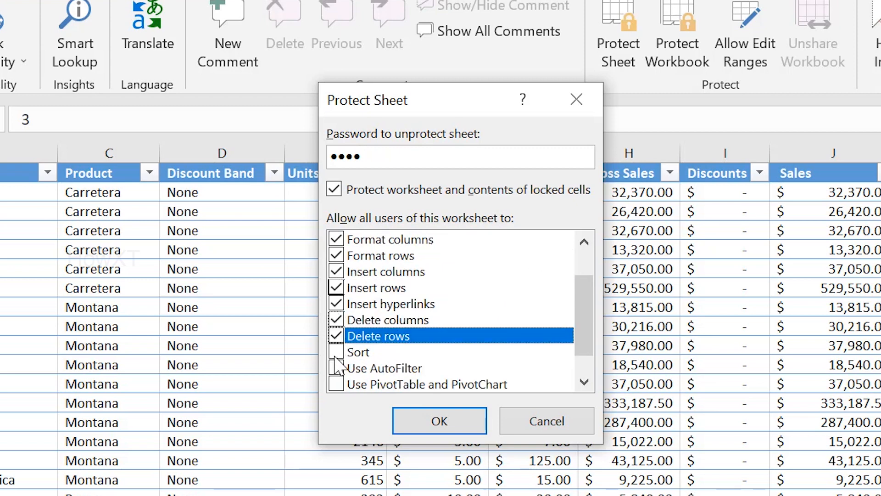
click(336, 354)
click(337, 368)
scroll(337, 362, down, 1)
click(337, 352)
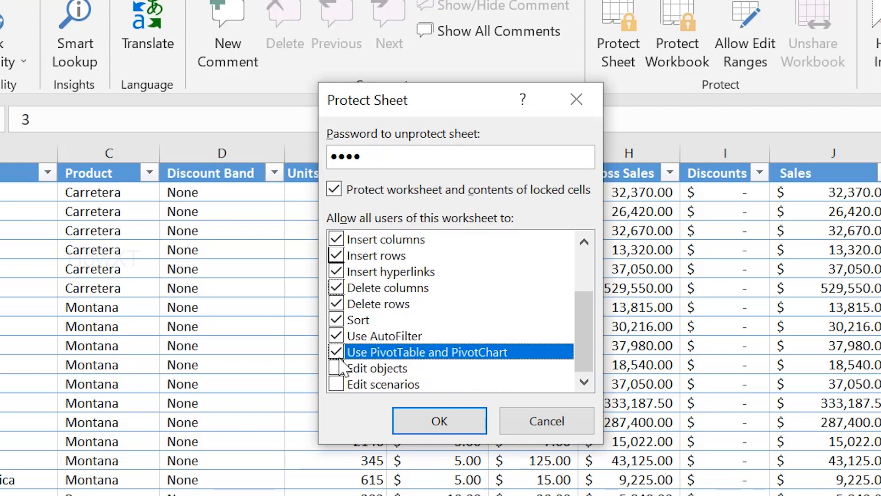
click(340, 372)
click(339, 384)
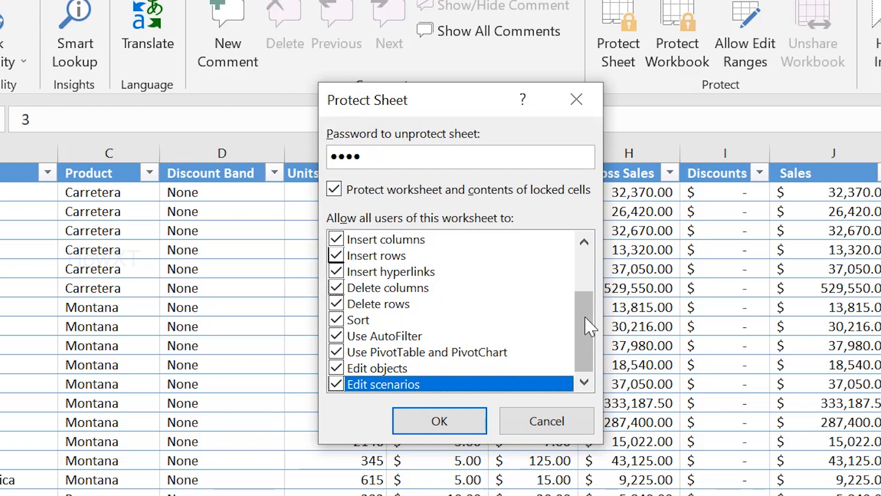
drag(586, 317, 590, 265)
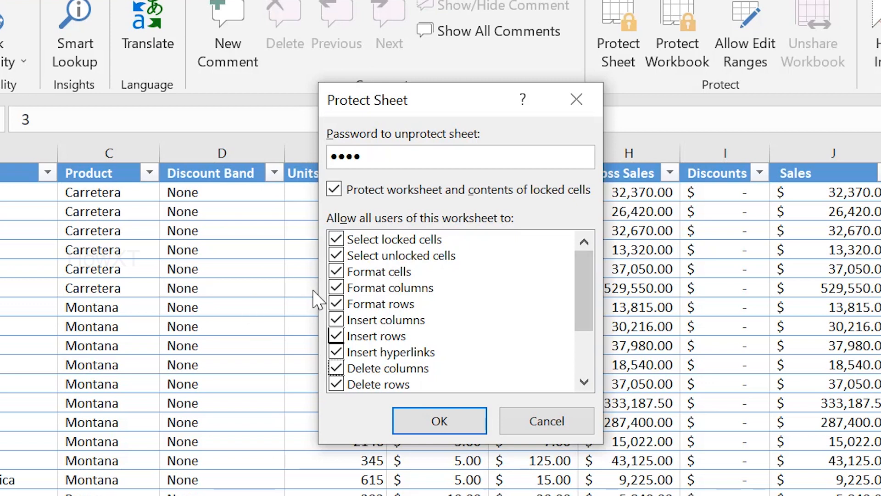
click(437, 424)
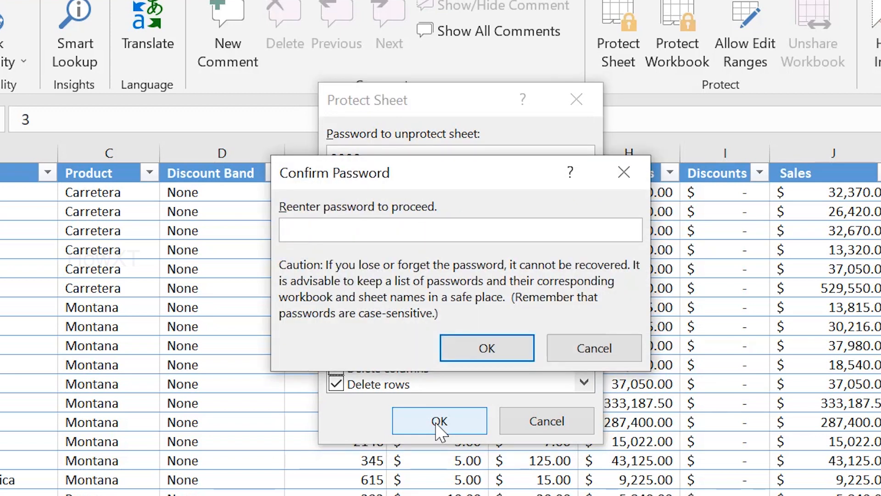
Re-enter the password to protect the 2010-2014 sheet, then check the 2020 and 2021 tabs
text(1234)
click(498, 358)
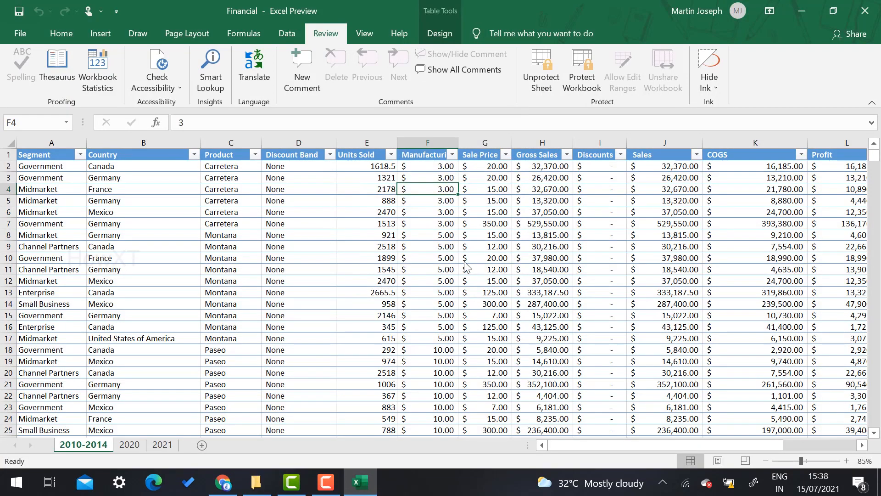
click(130, 446)
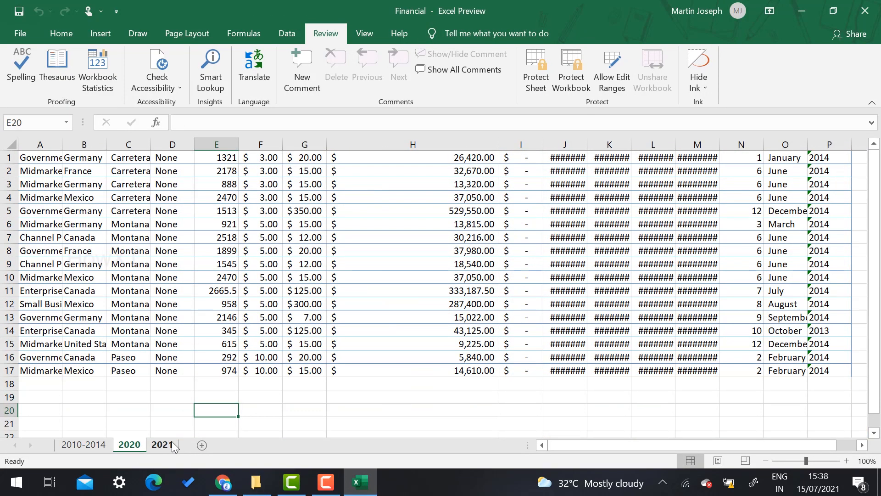
click(169, 443)
click(83, 444)
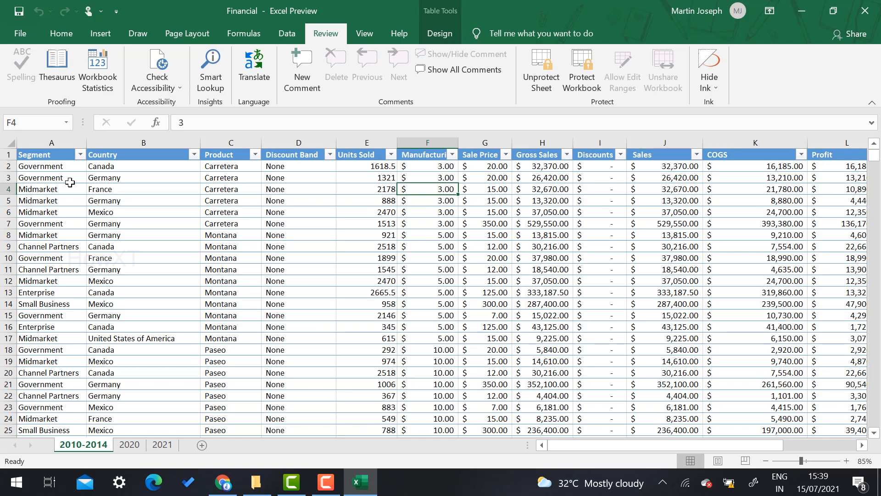
Save the Financial workbook and close Excel
click(30, 31)
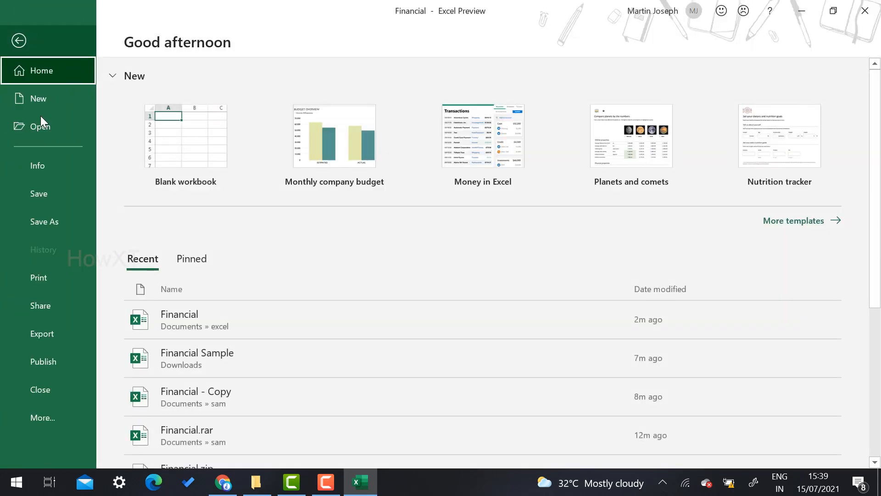
click(35, 193)
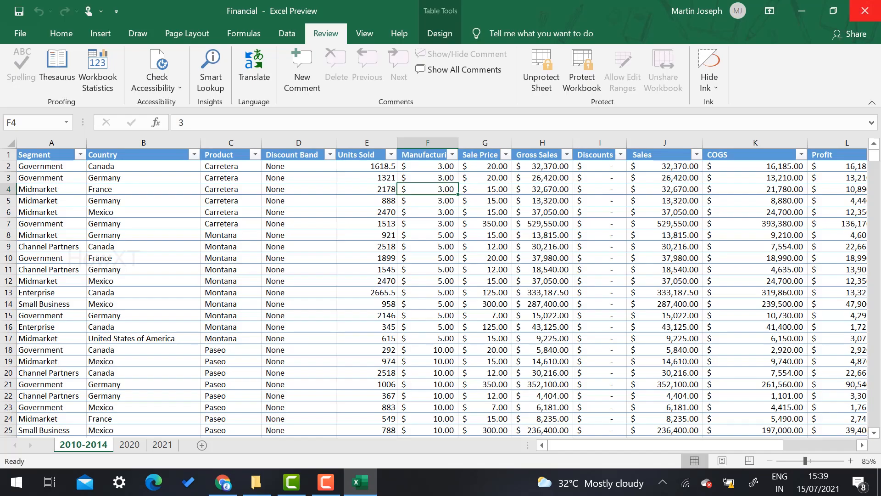
click(865, 10)
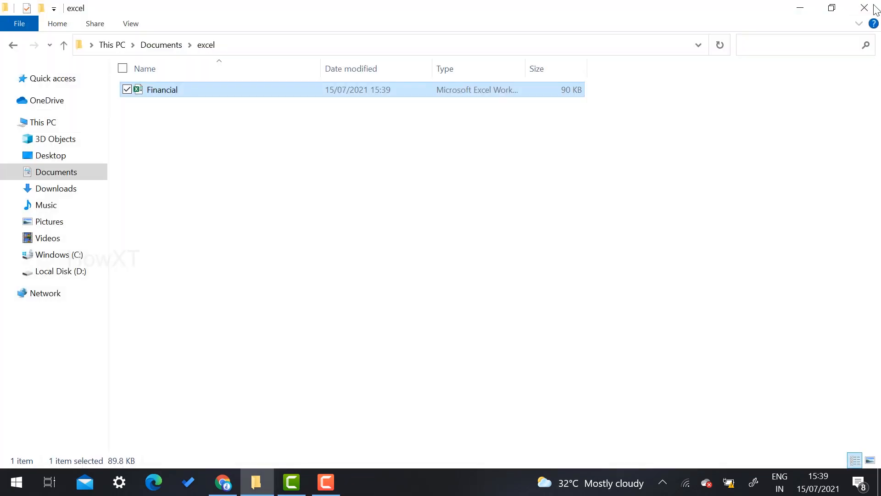
Deselect the file in Documents › excel, then open the Financial workbook in Excel
click(182, 305)
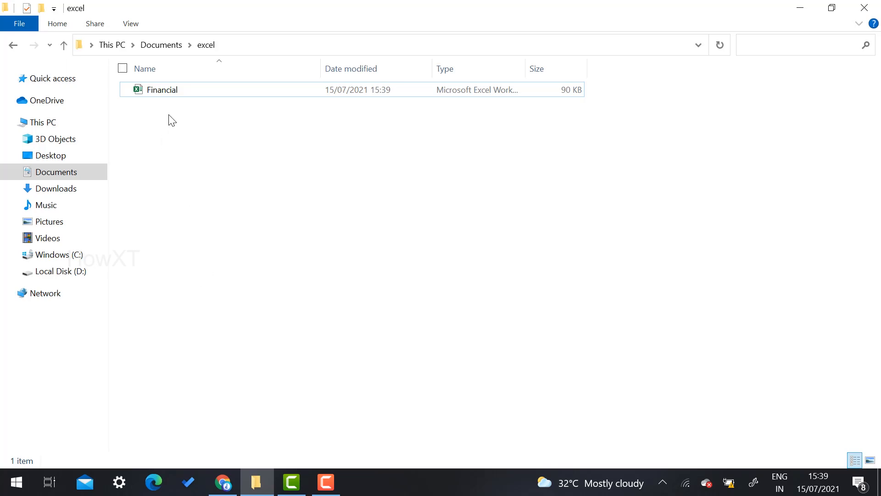
double_click(174, 92)
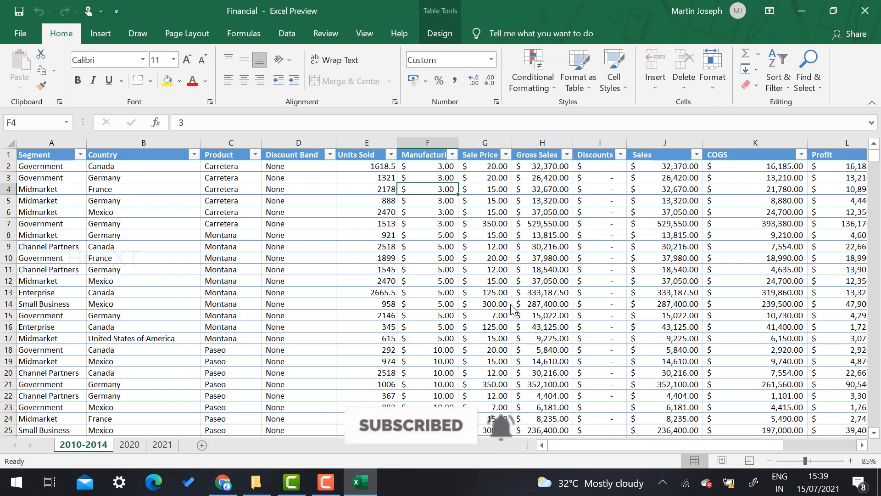
click(193, 235)
click(557, 225)
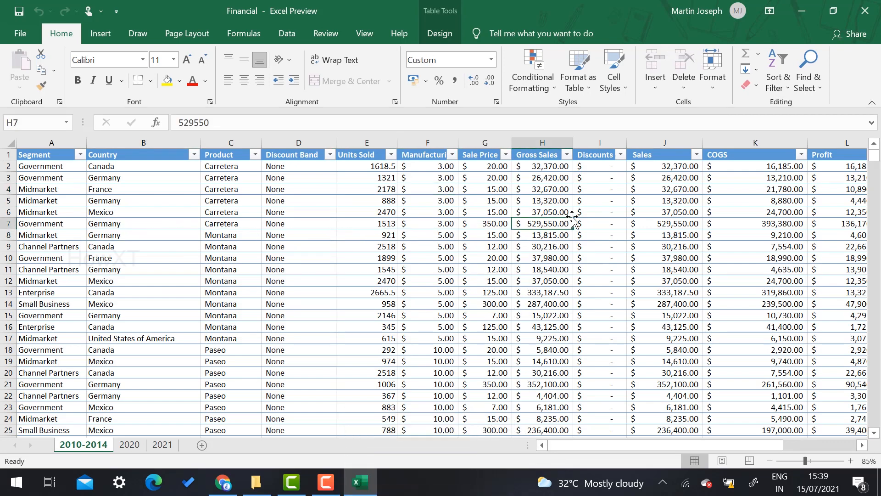
click(555, 191)
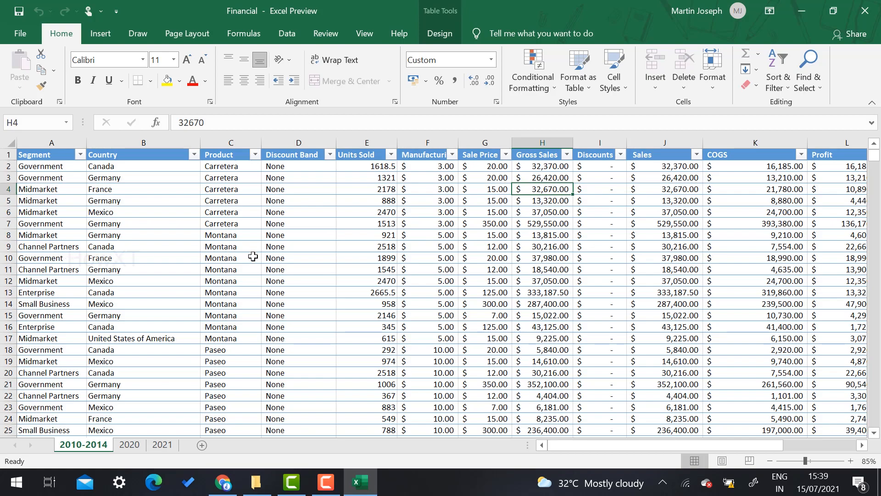
scroll(253, 256, down, 10)
scroll(253, 256, up, 10)
key(Delete)
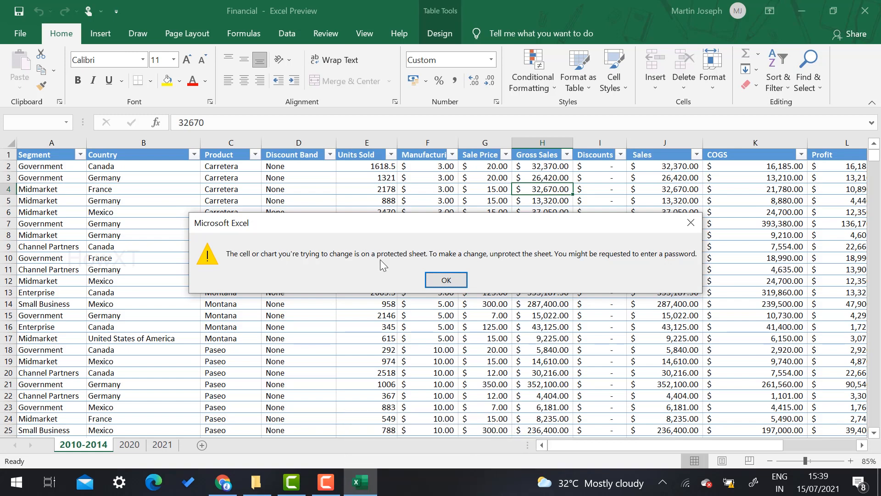
click(441, 279)
click(439, 276)
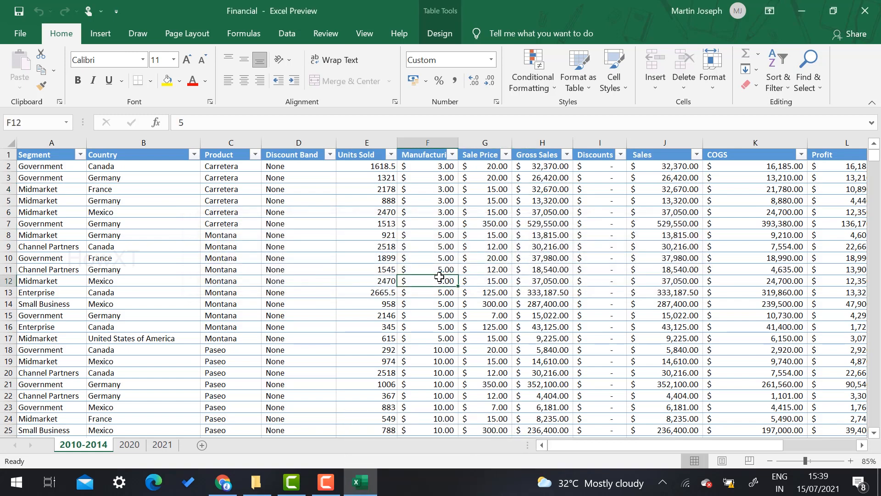
On the 2020 sheet, overwrite F9 with 'gfd', G9 with 'df' and I9 with 'gfdsg'
click(130, 444)
click(149, 446)
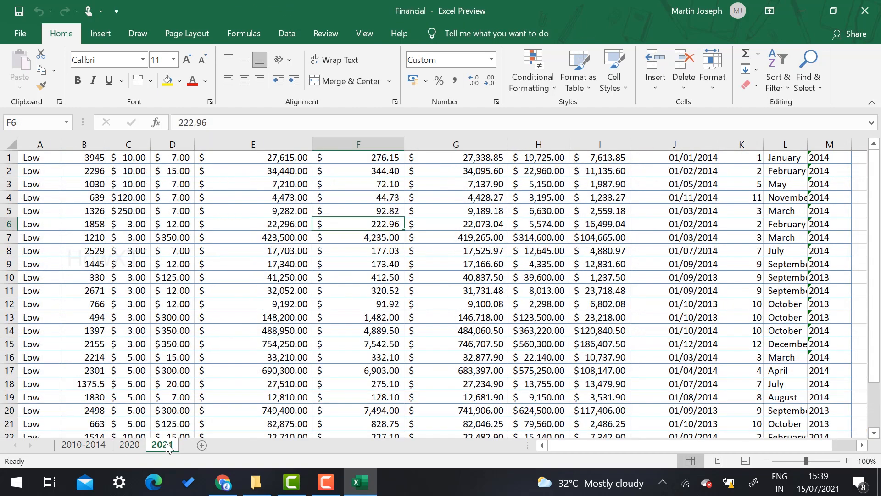
click(130, 446)
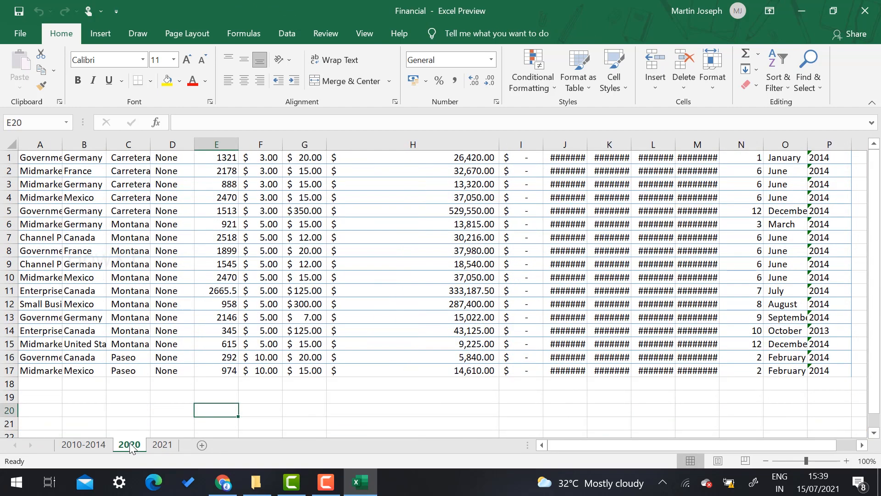
click(275, 266)
text(gfd)
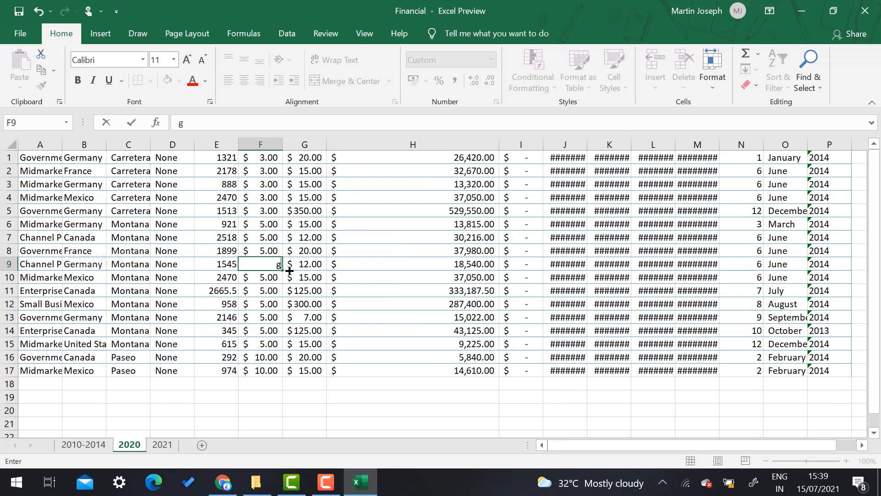
click(372, 268)
key(Left)
text(df)
click(527, 270)
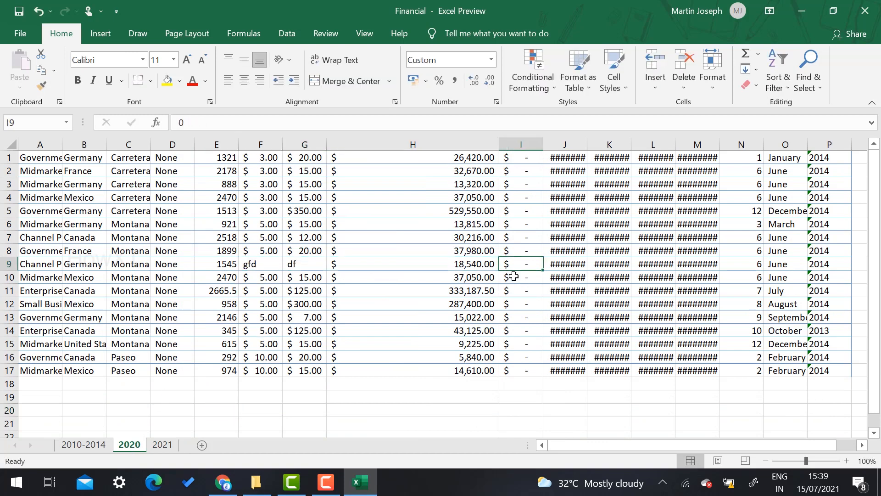
text(gfdsg)
click(592, 277)
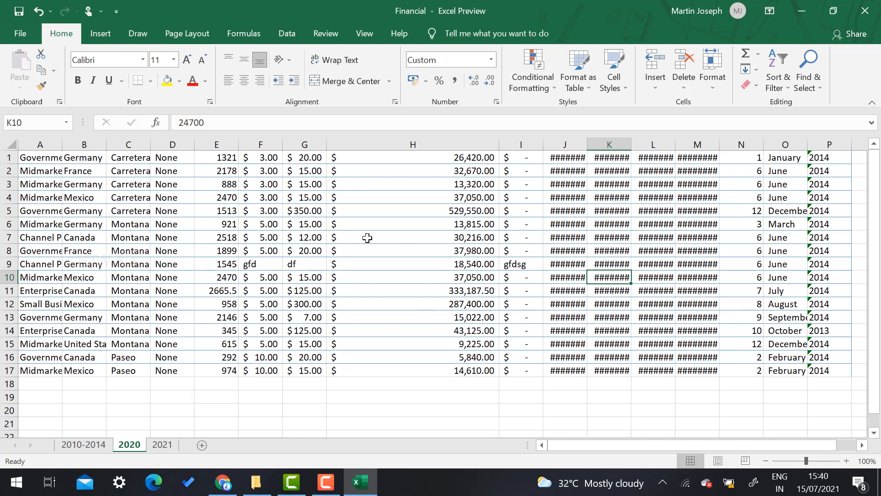
Overwrite 2020's G5 with 'fsda' and 2021's F5 with 'fdsa', then return to 2010-2014
click(318, 212)
text(fsda)
click(295, 276)
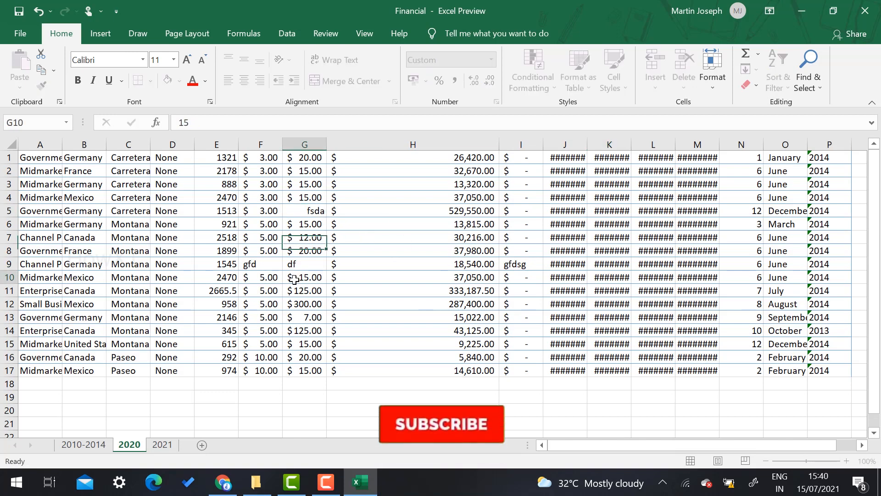
click(322, 222)
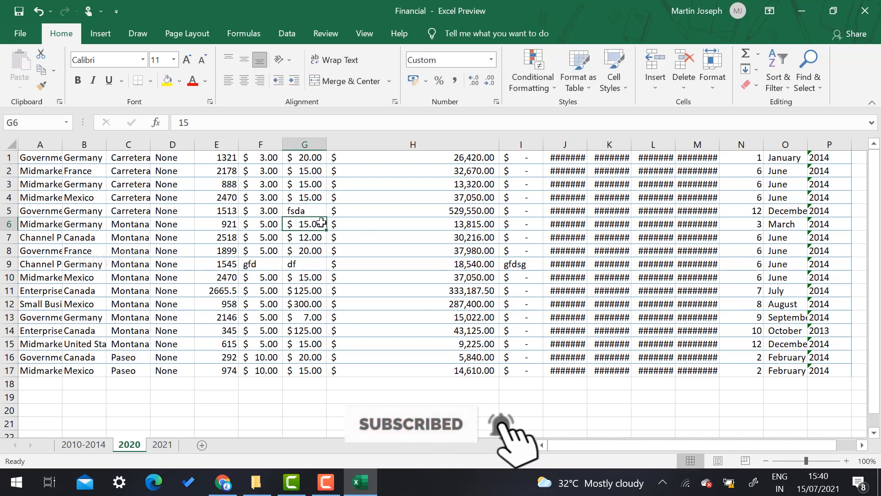
key(ctrl+Page_Down)
click(322, 209)
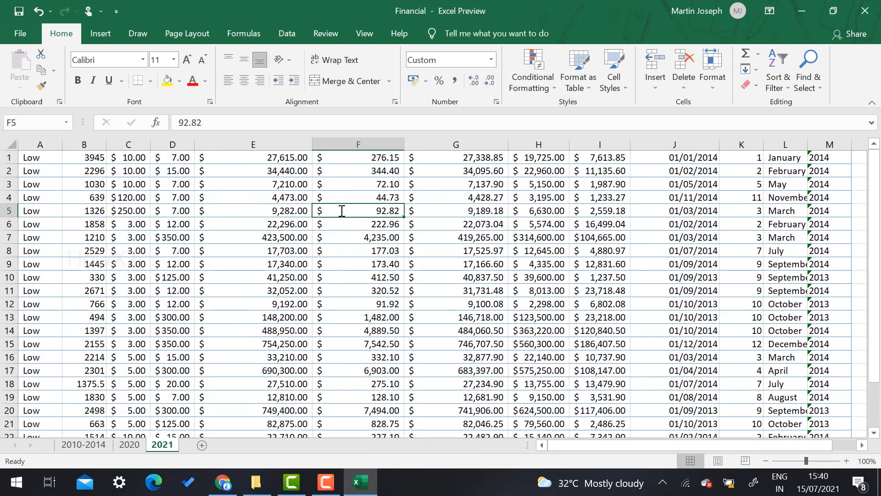
text(fdsa)
click(255, 304)
click(70, 449)
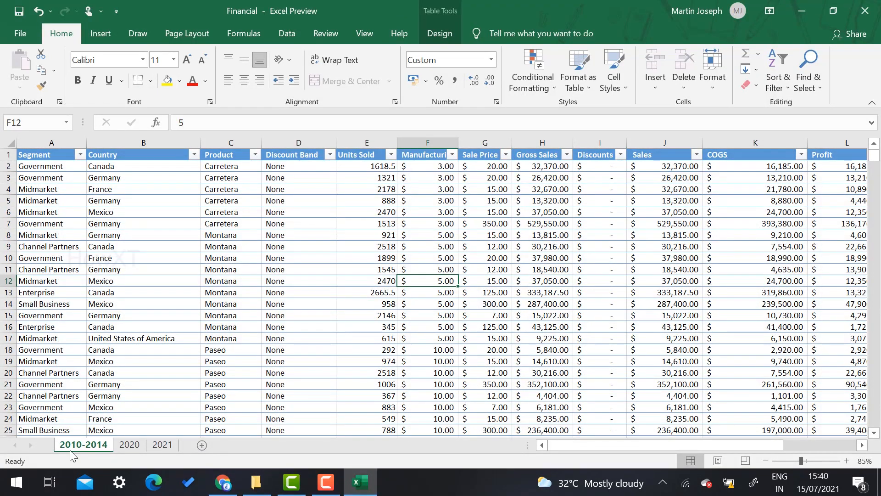
click(619, 221)
click(376, 208)
drag(376, 209, 487, 258)
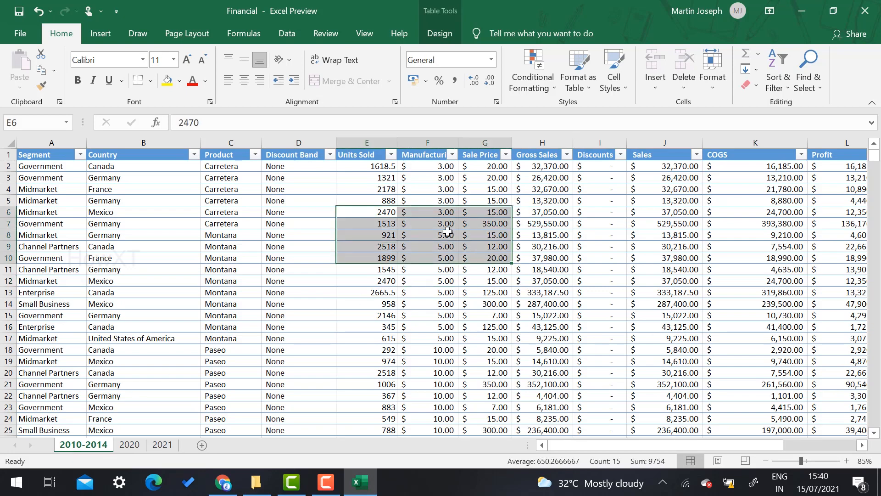
drag(427, 225, 569, 269)
drag(316, 235, 486, 291)
drag(410, 222, 652, 238)
click(446, 281)
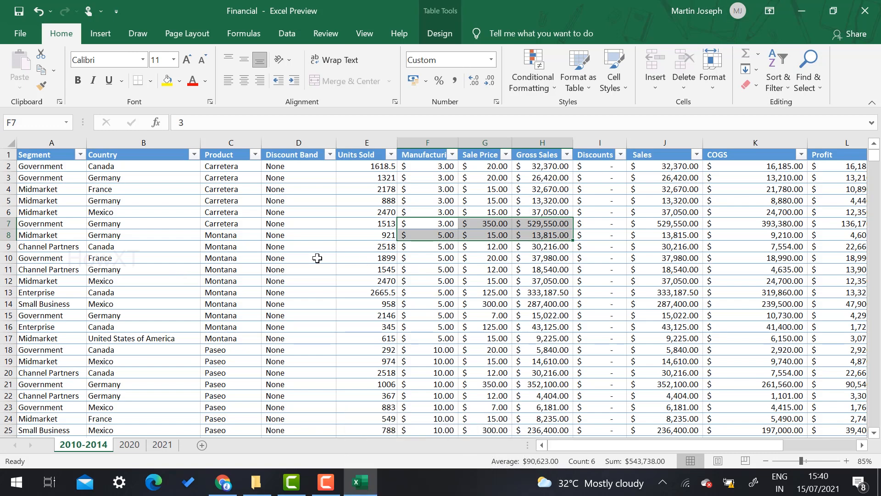
click(290, 258)
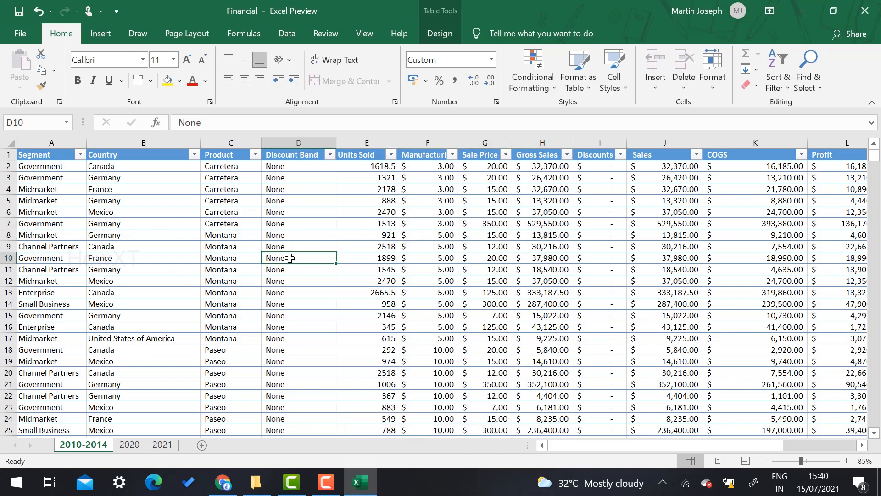
Unprotect the 2010-2014 sheet by entering its password
click(323, 35)
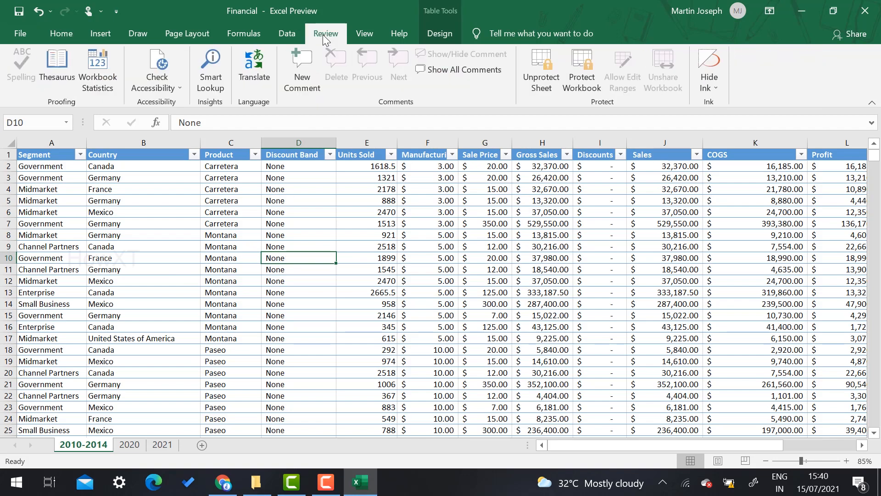
click(543, 62)
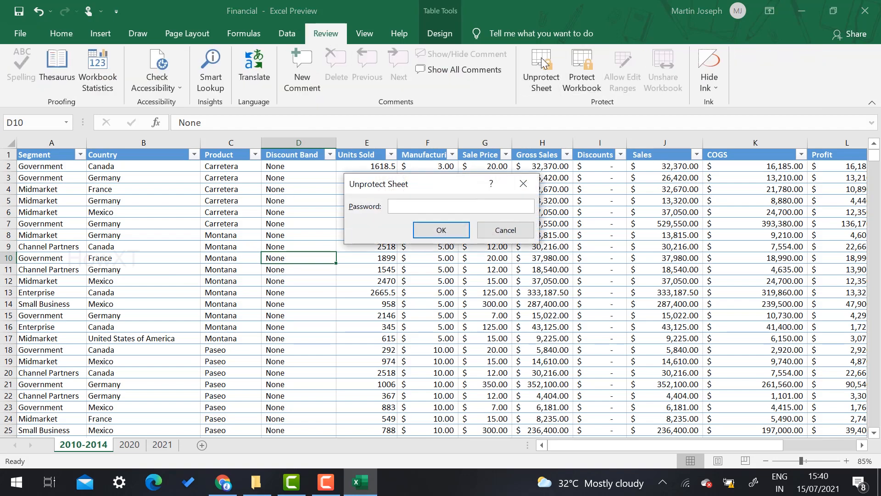
text(••••)
click(440, 230)
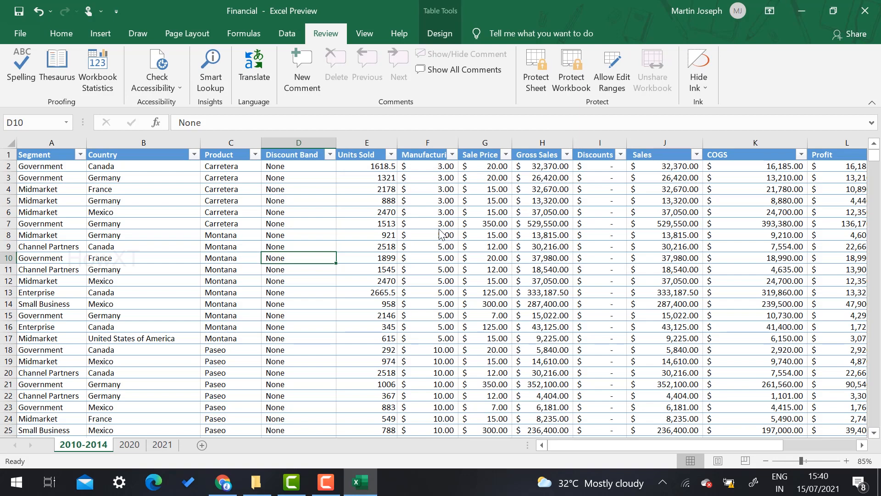
Test editing D10 with 'jih', cancel to keep None, then select C13
text(jih)
key(BackSpace)
key(BackSpace)
key(BackSpace)
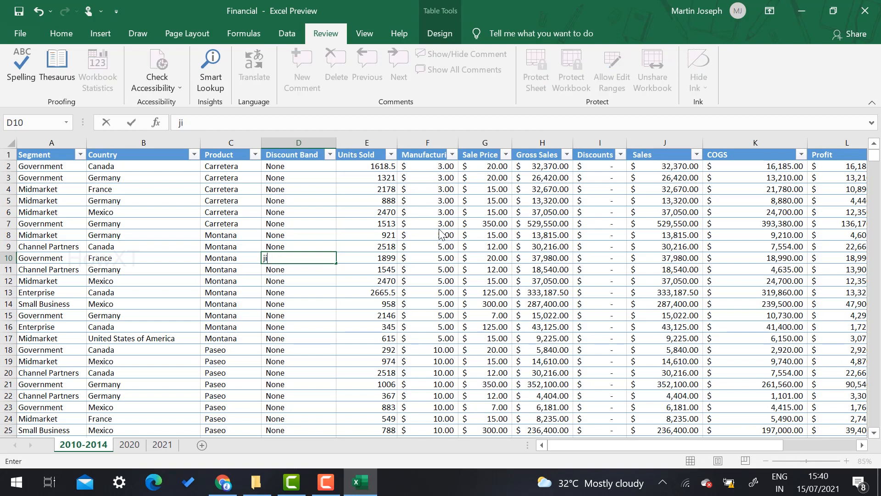
key(Escape)
click(247, 297)
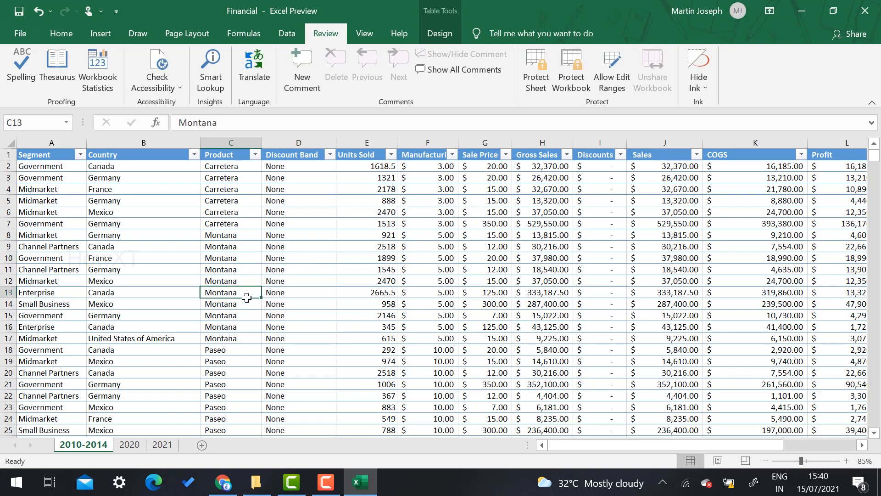